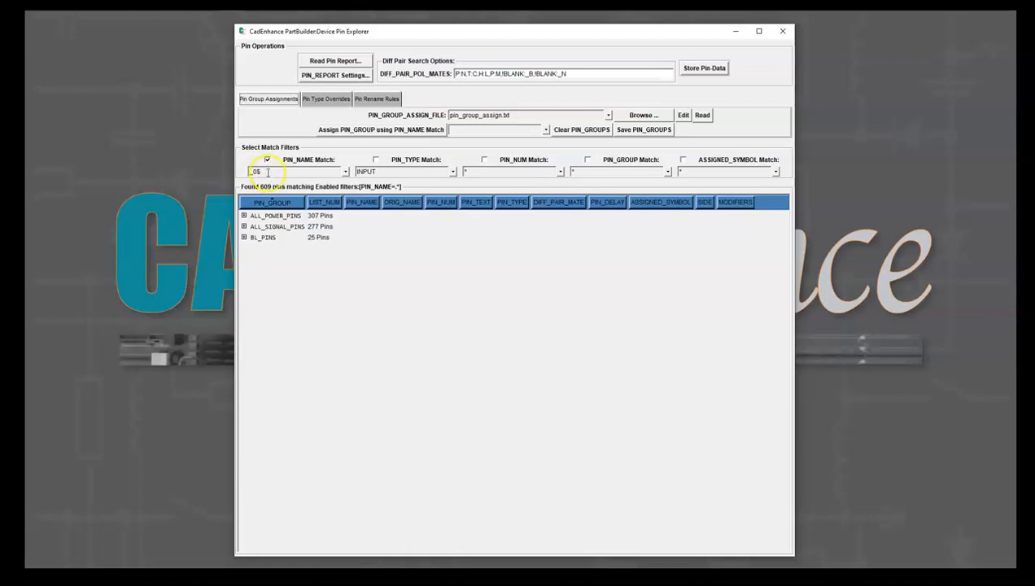
Filter the pins by the name pattern _0$ and expand the ALL_SIGNAL_PINS group to review the matches
key(Return)
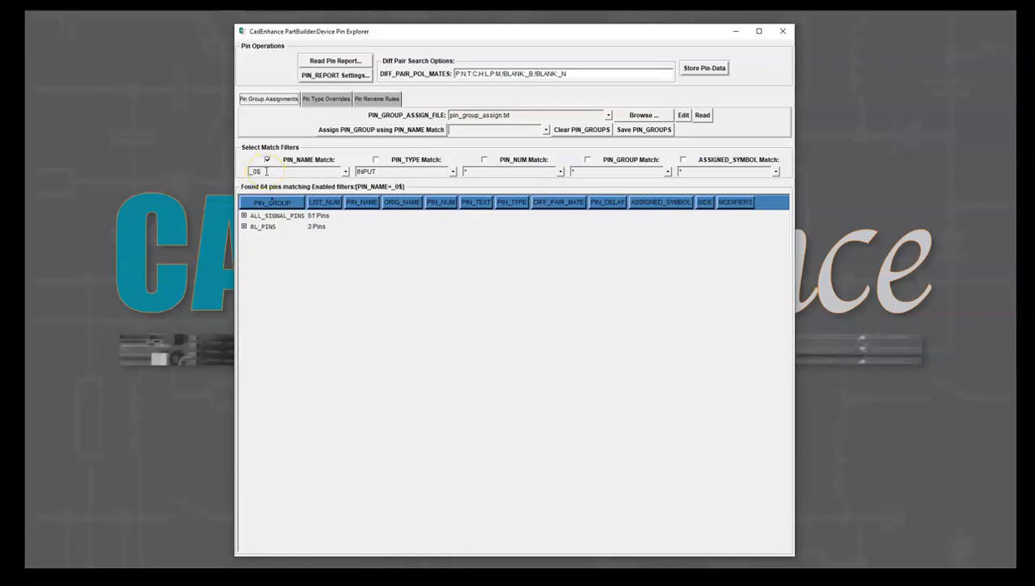
click(244, 216)
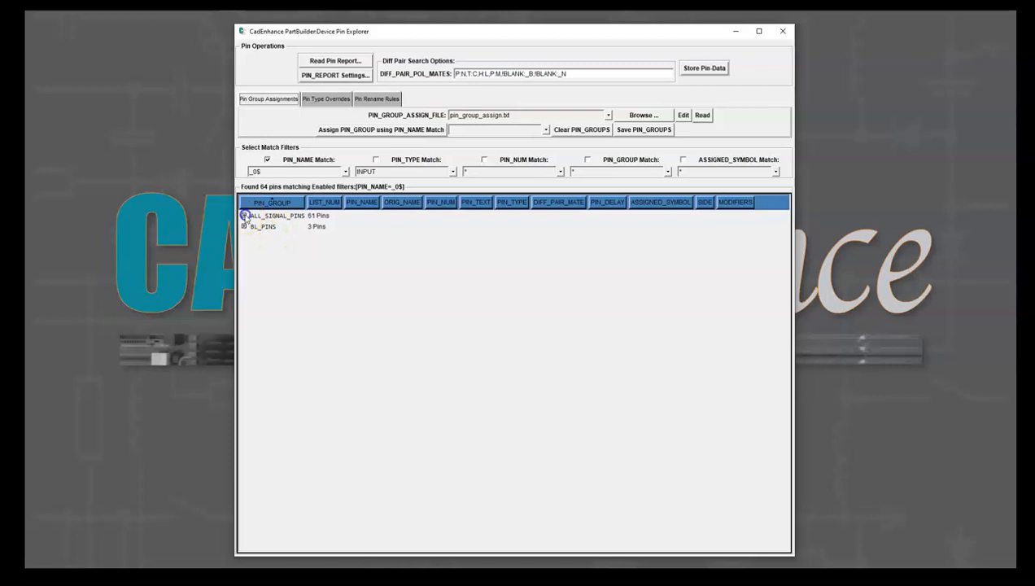
scroll(374, 417, down, 5)
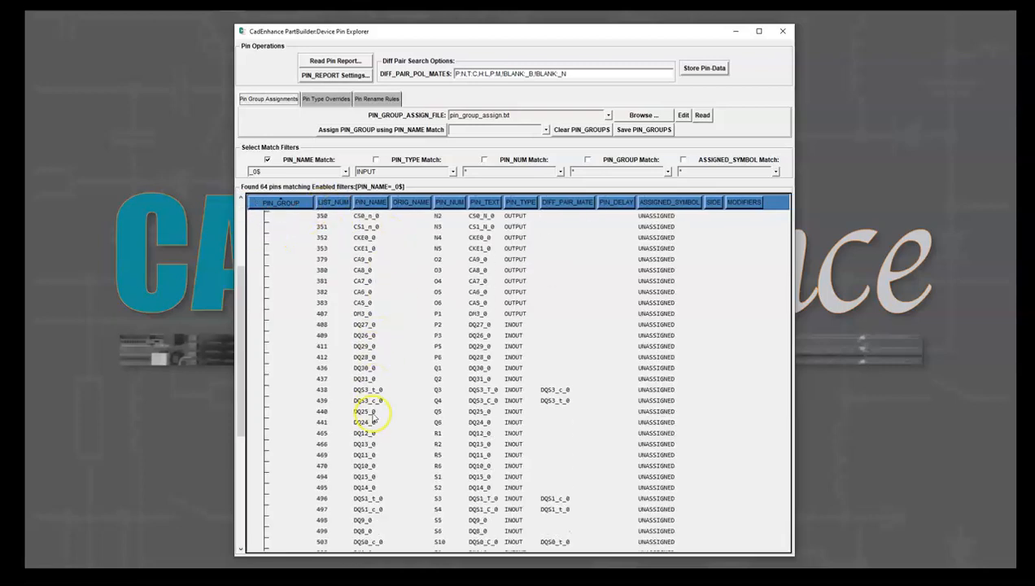
scroll(374, 411, down, 3)
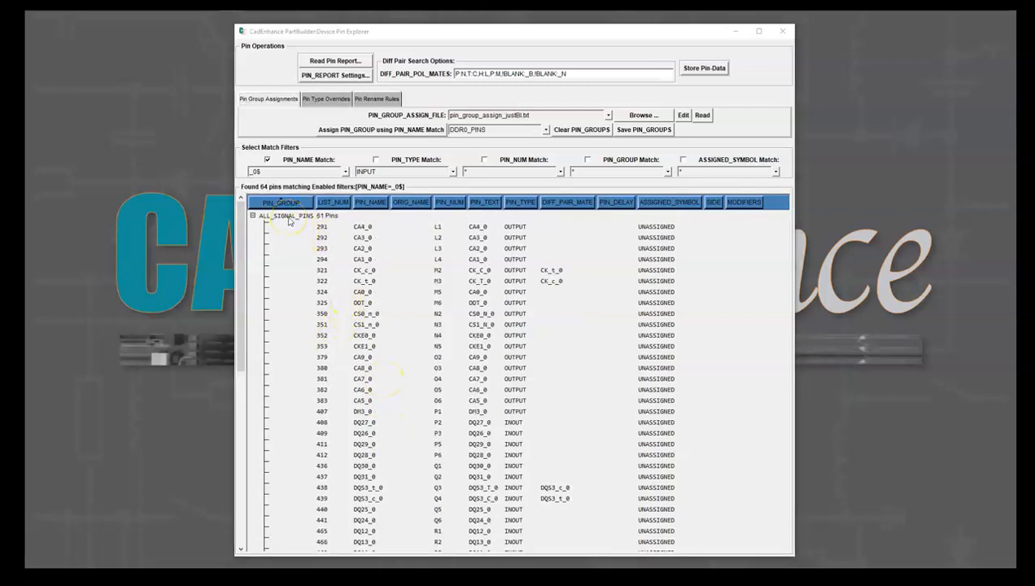
Select every filtered pin in ALL_SIGNAL_PINS, from CA4_0 through DQ2_0, and assign them to the pin group DDR0_PINS
click(323, 227)
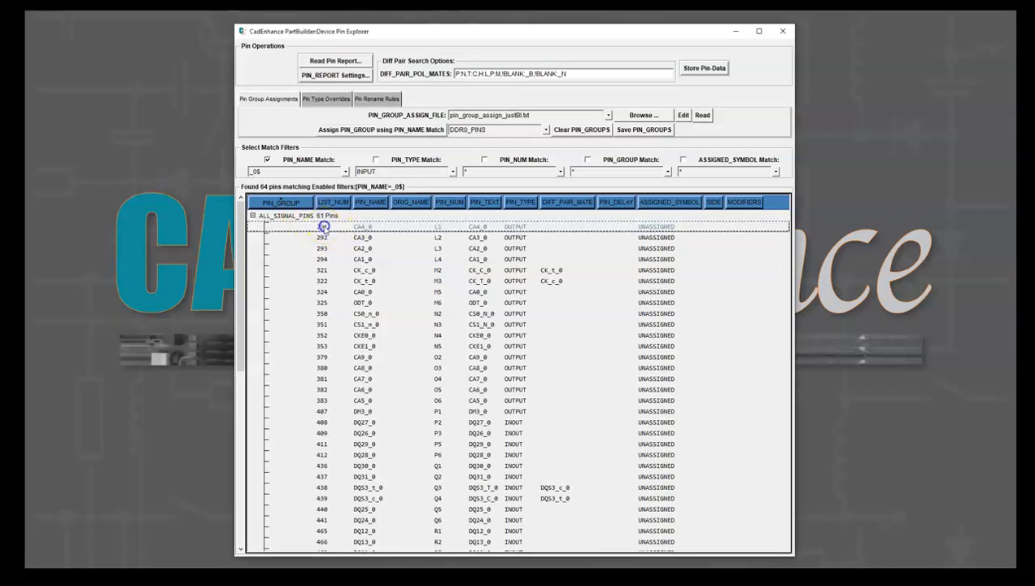
scroll(393, 439, down, 5)
scroll(388, 454, up, 5)
scroll(384, 430, down, 10)
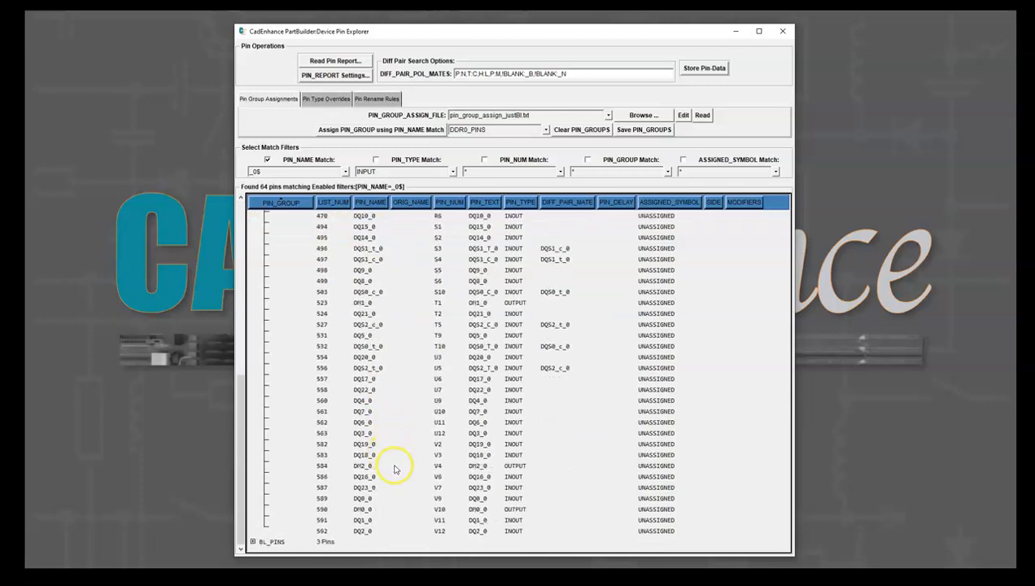
shift+click(362, 535)
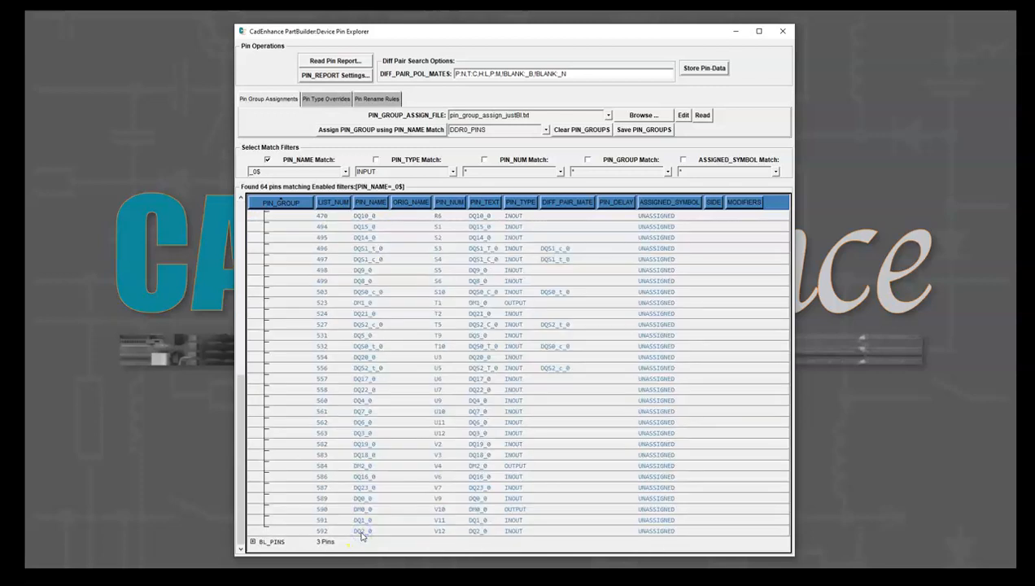
right_click(362, 537)
mouse_move(342, 556)
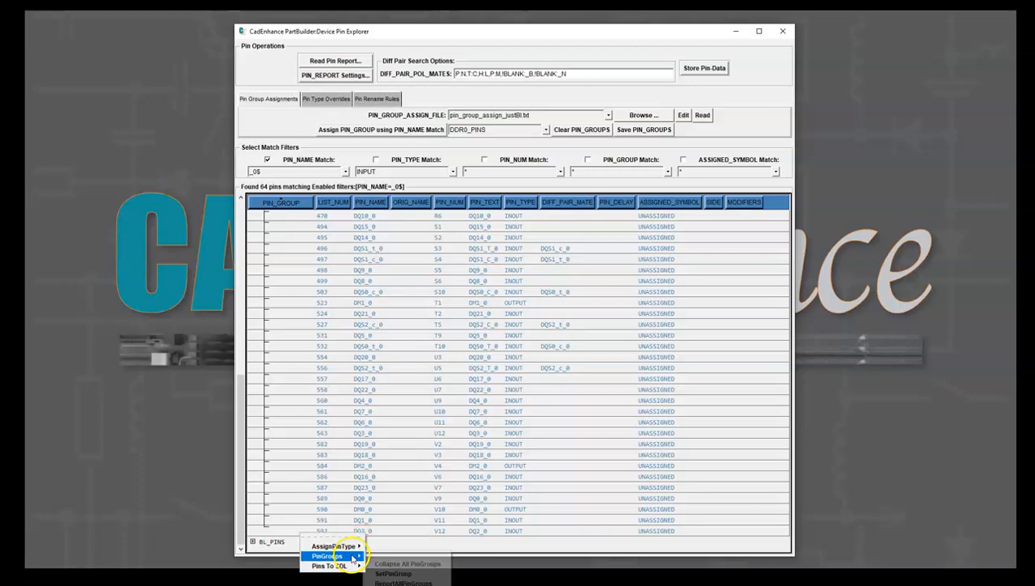
click(399, 571)
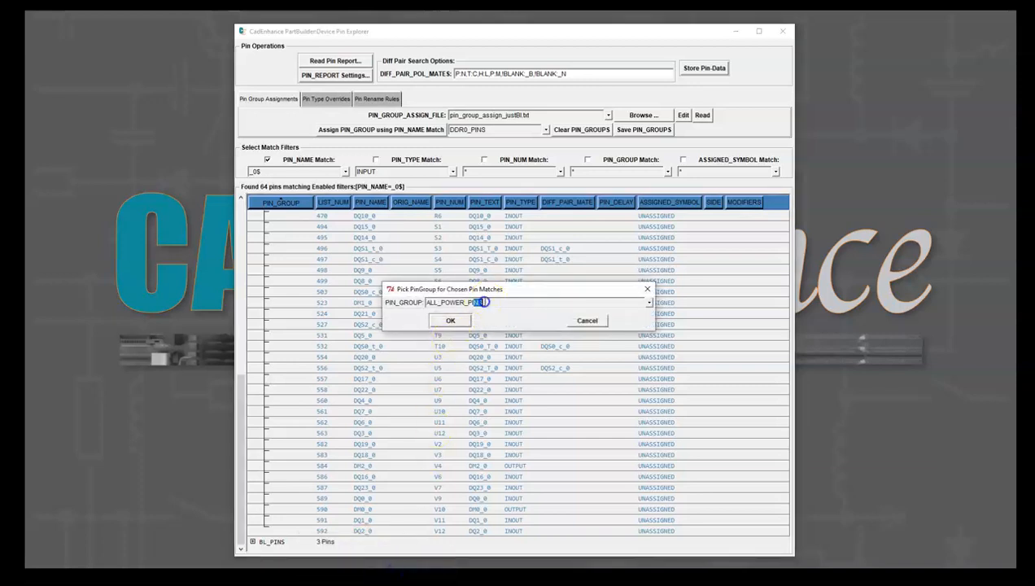
drag(487, 299, 405, 287)
text(DDR)
click(462, 321)
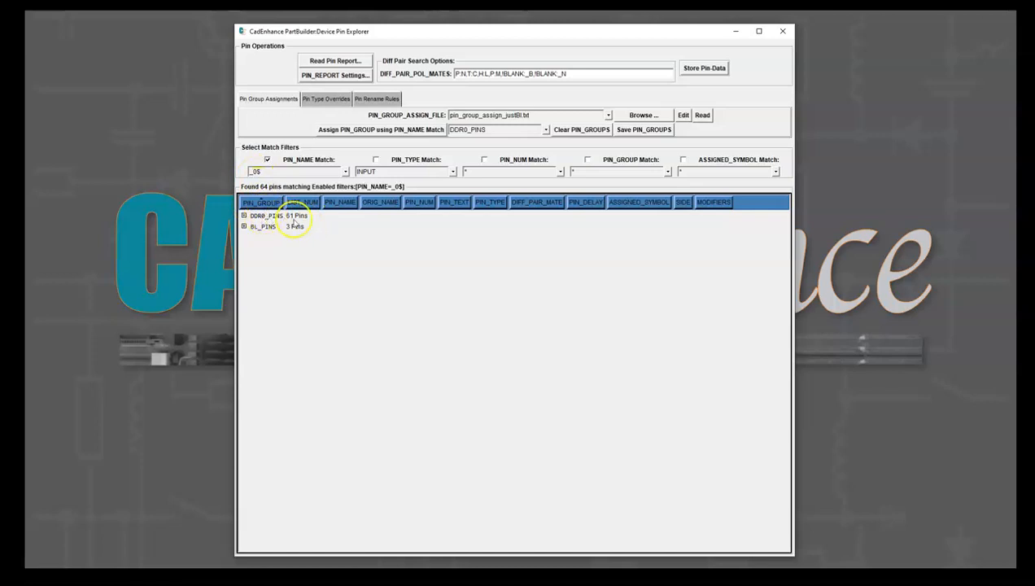
Change the pin name filter to _1$ and expand the ALL_SIGNAL_PINS group
click(266, 172)
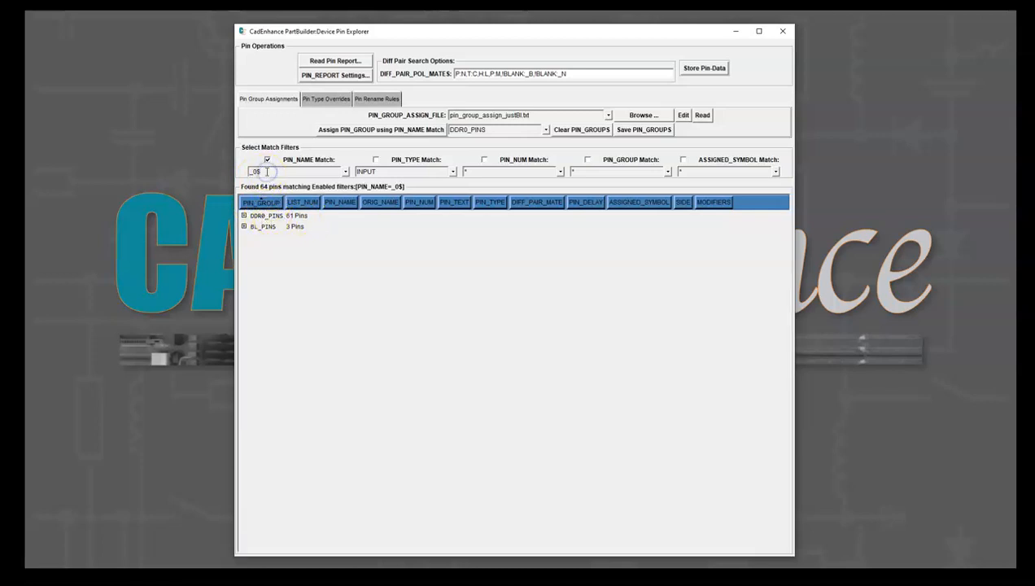
key(Return)
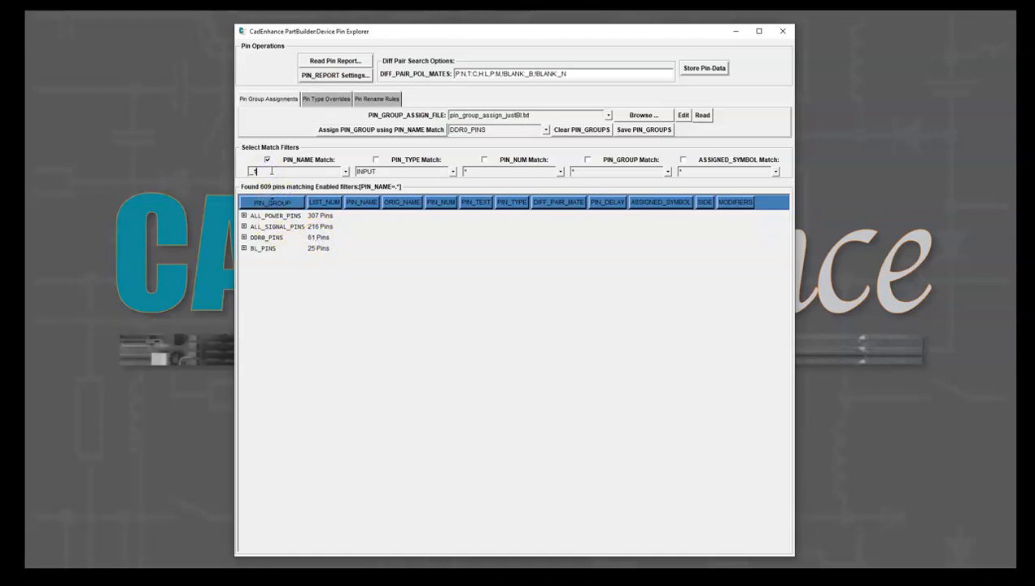
key(Return)
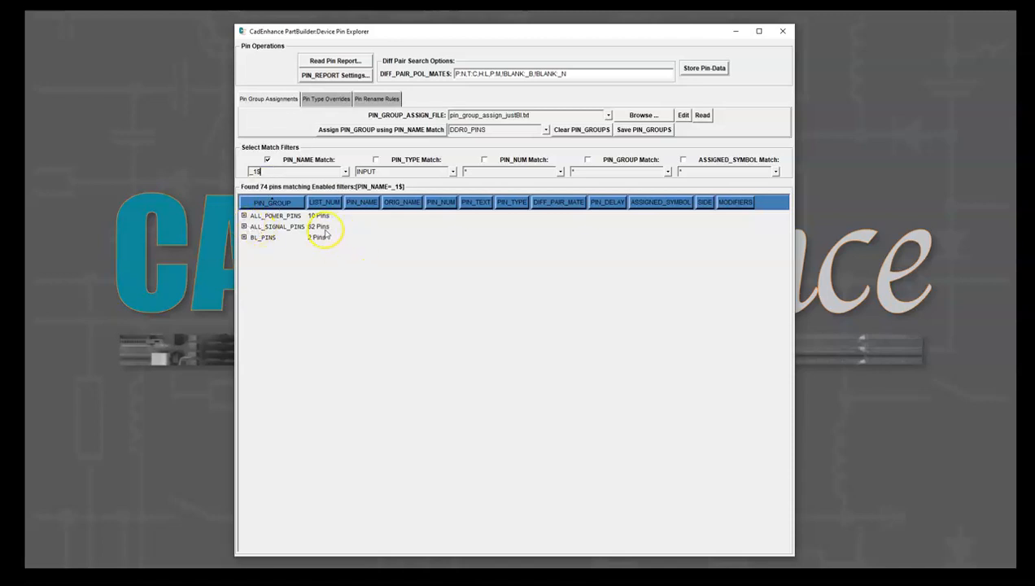
click(244, 226)
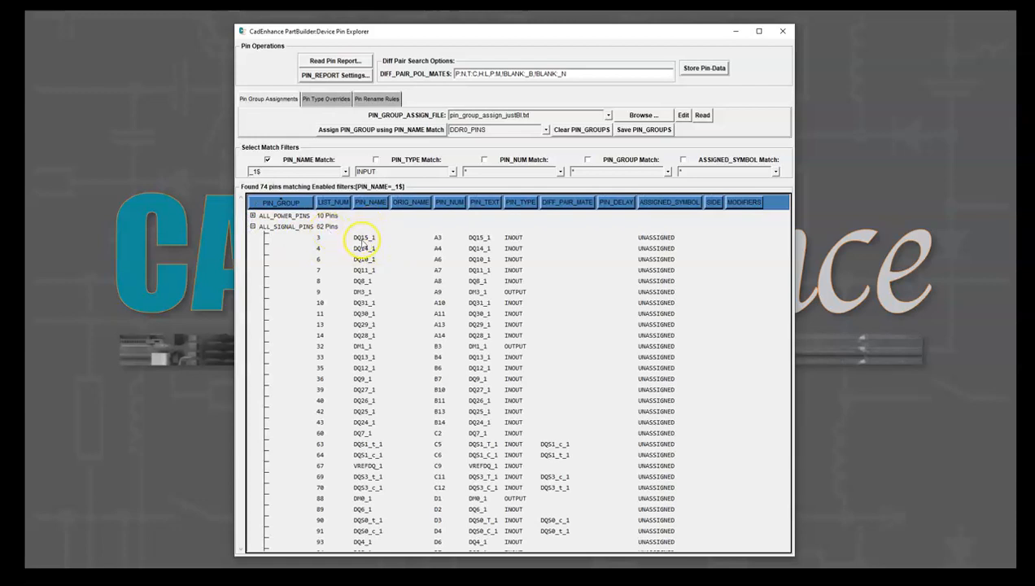
Select all filtered ALL_SIGNAL_PINS entries through ODT_1 and assign them to the pin group DDR1_PINS
scroll(397, 296, down, 10)
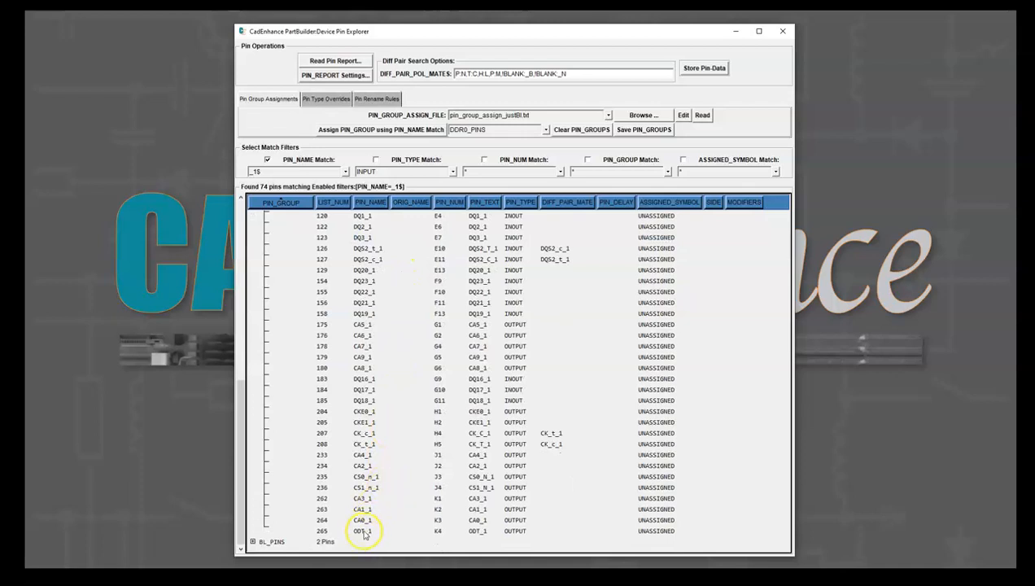
click(362, 533)
right_click(361, 533)
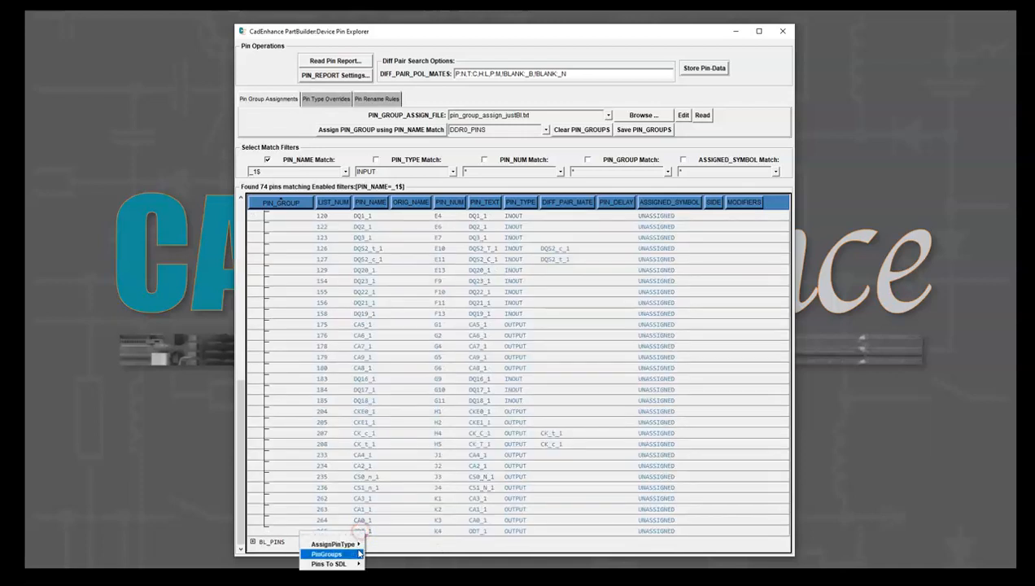
mouse_move(358, 557)
click(393, 571)
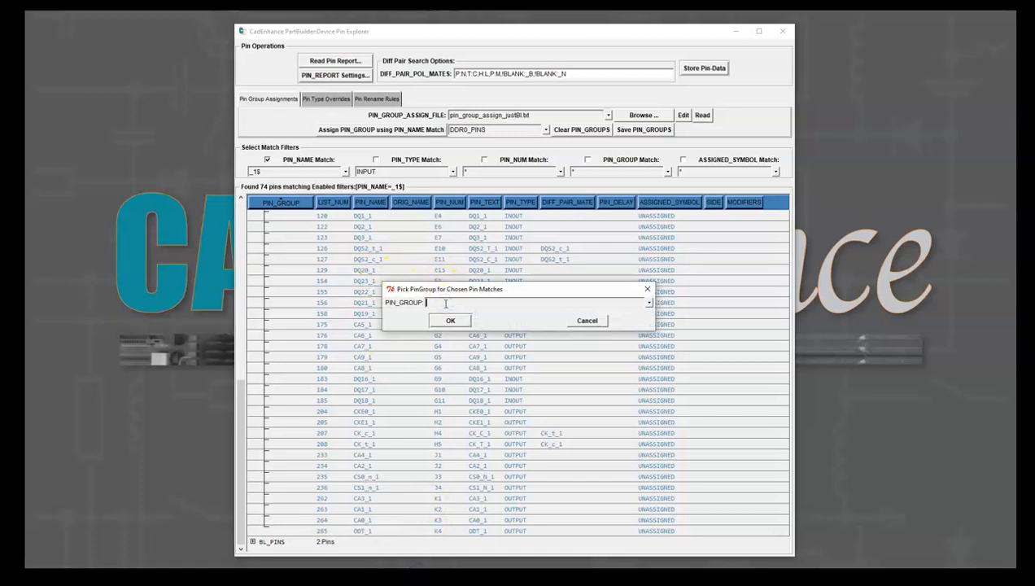
text(DDR)
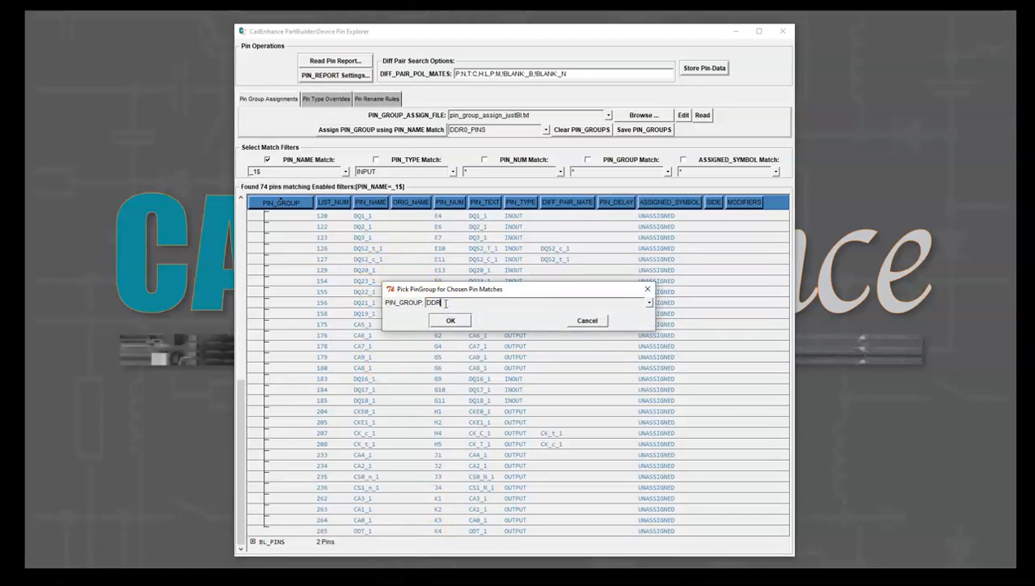
text(1)
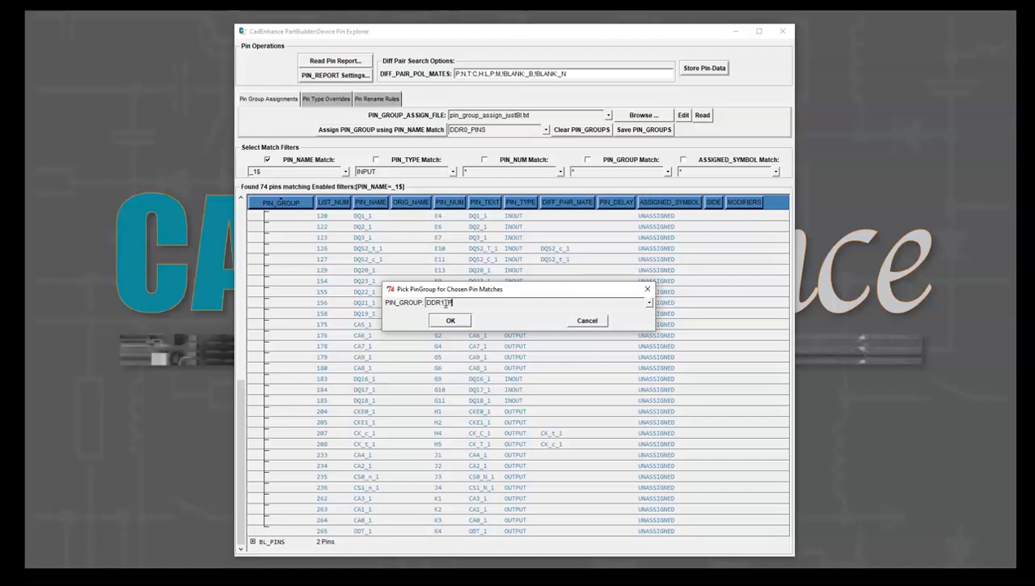
text(_PINS)
click(452, 319)
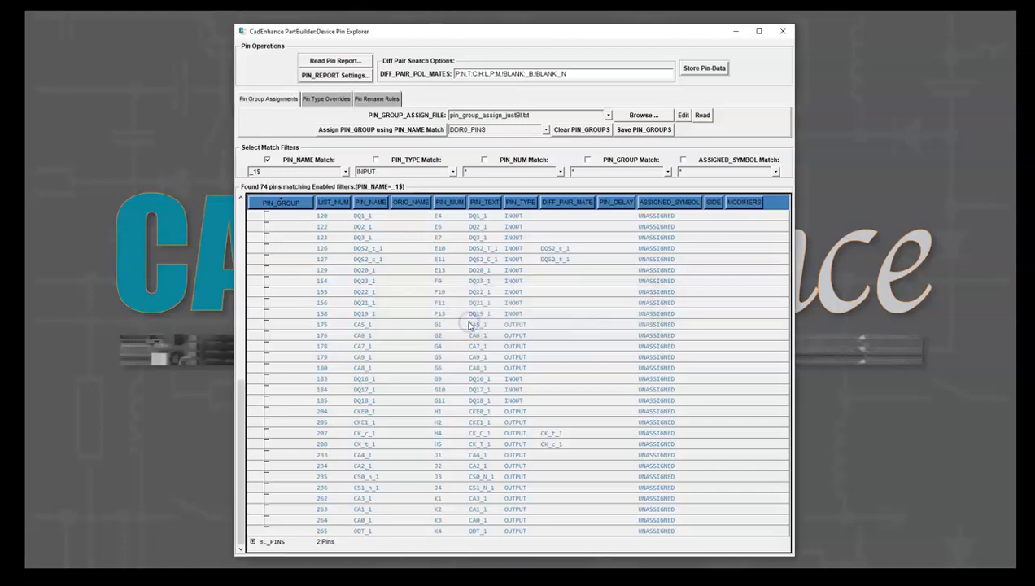
Clear the pin name filter to list all pin groups and check the DDR0_PINS and DDR1_PINS groups
click(274, 170)
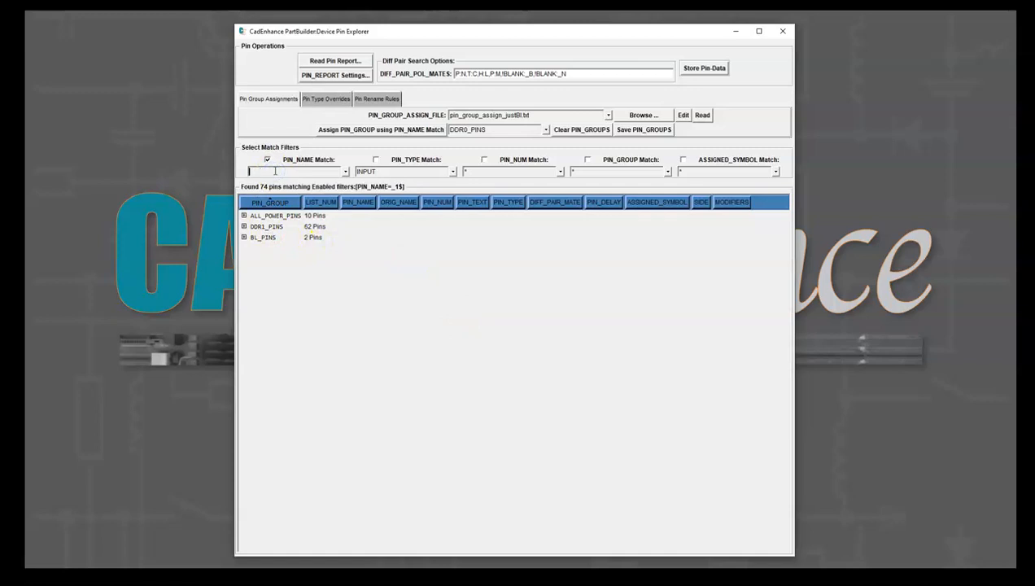
key(Return)
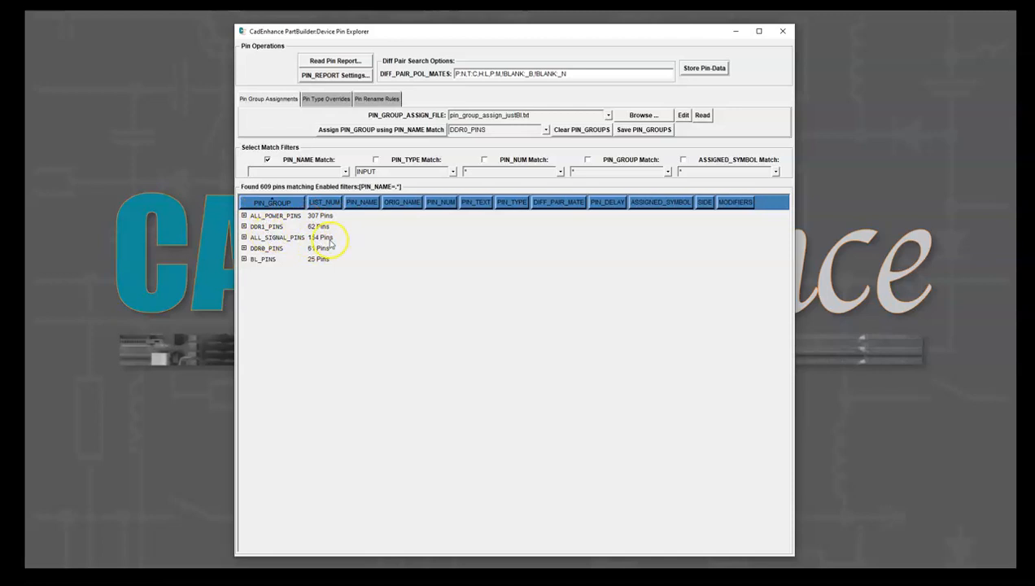
click(258, 248)
click(262, 226)
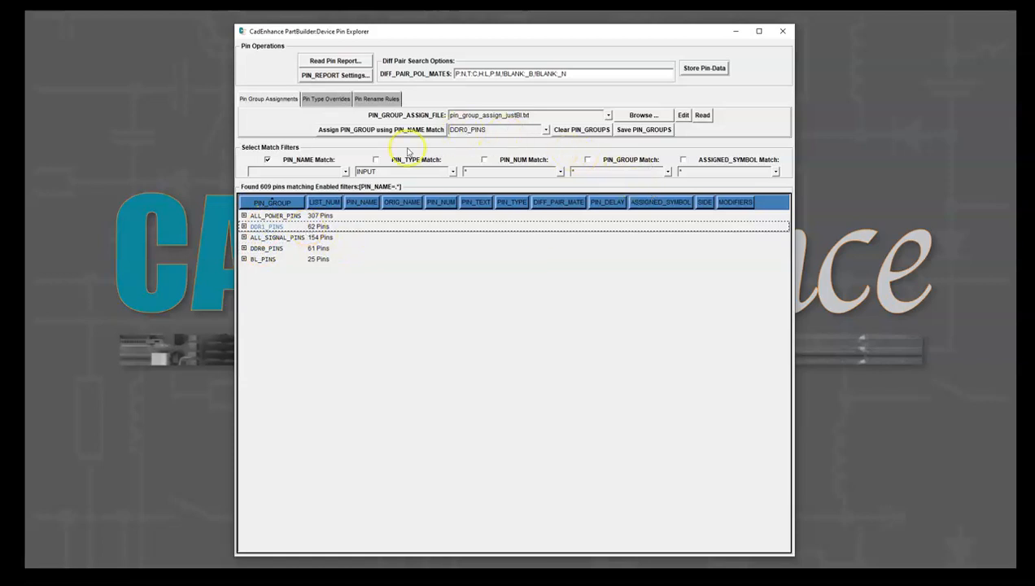
Set the pin group assignment file to pin_group_assign.txt and save the pin groups to it
click(395, 231)
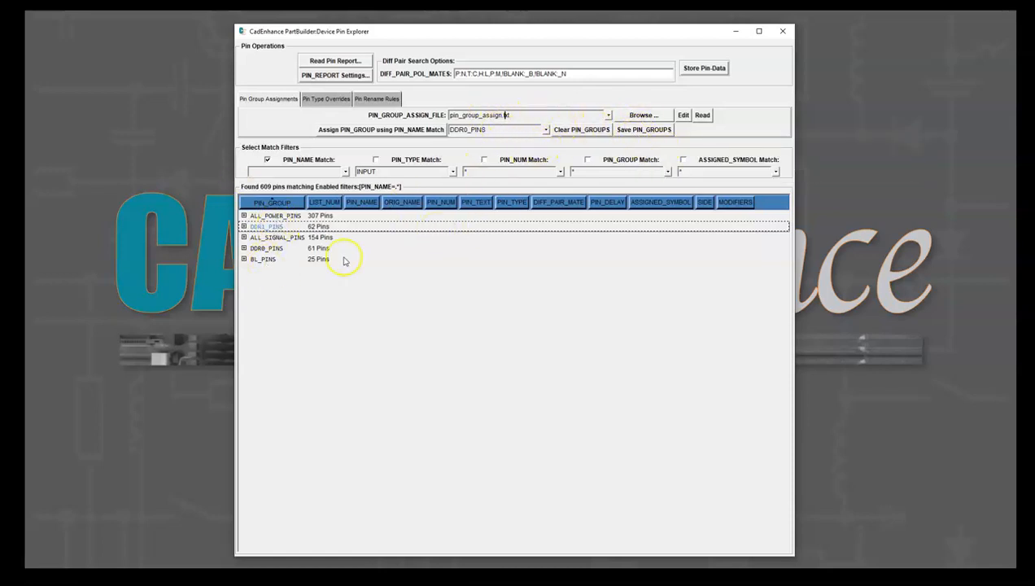
text(txt)
click(656, 132)
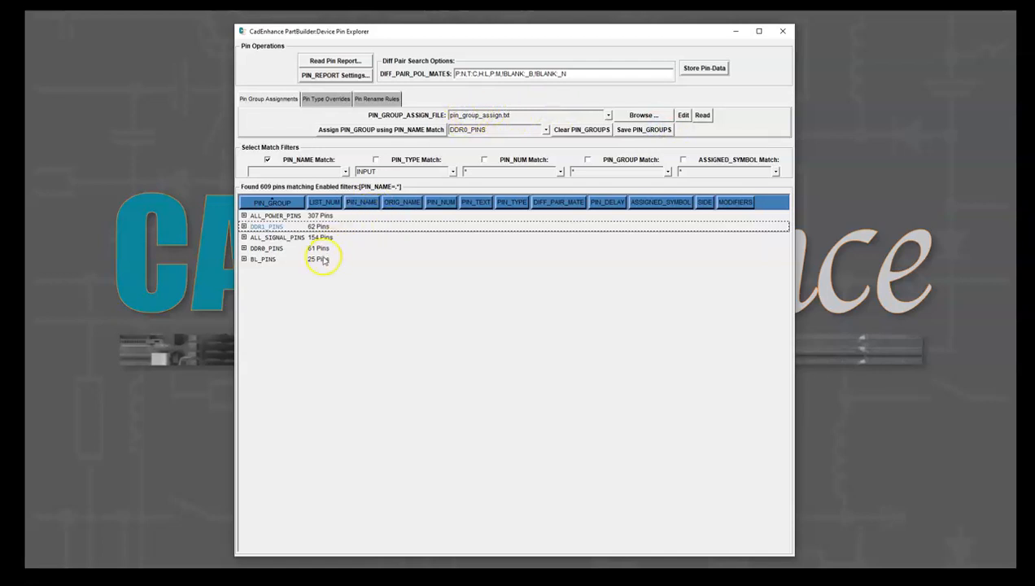
click(291, 172)
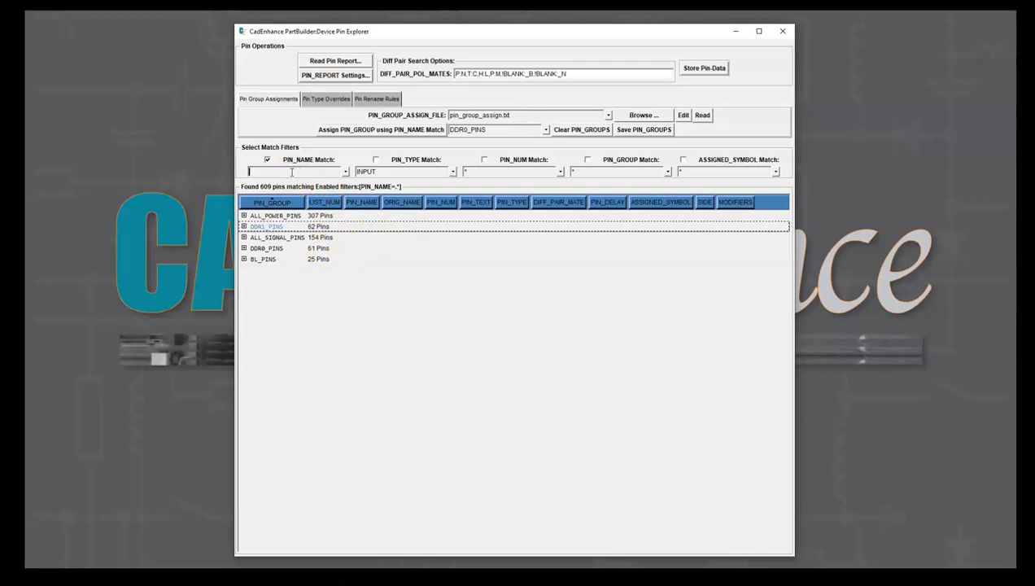
text(cg)
key(Return)
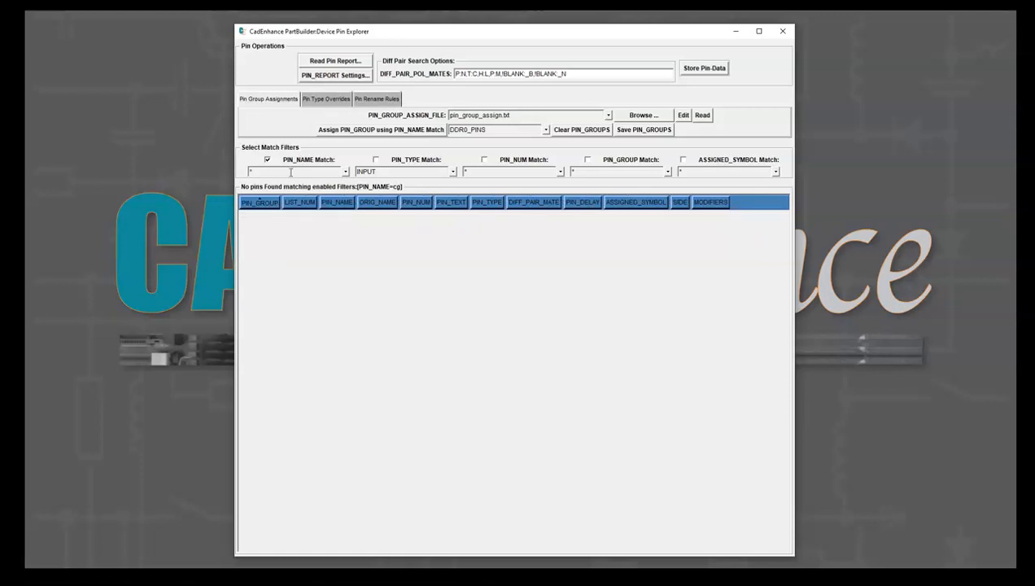
Reset the pin name filter to * and expand ALL_SIGNAL_PINS to examine the remaining signal pin names
text(*)
key(Return)
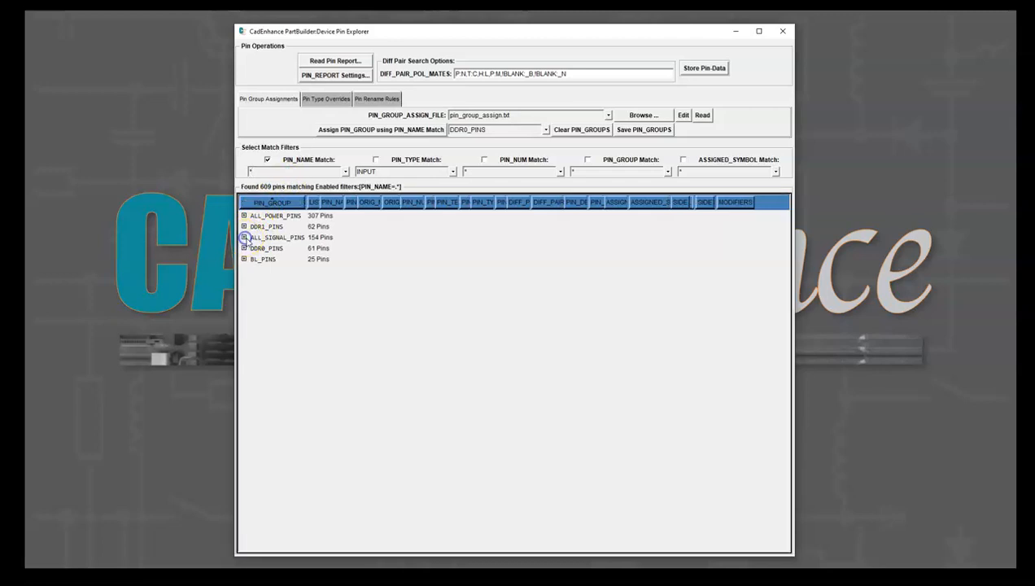
click(244, 236)
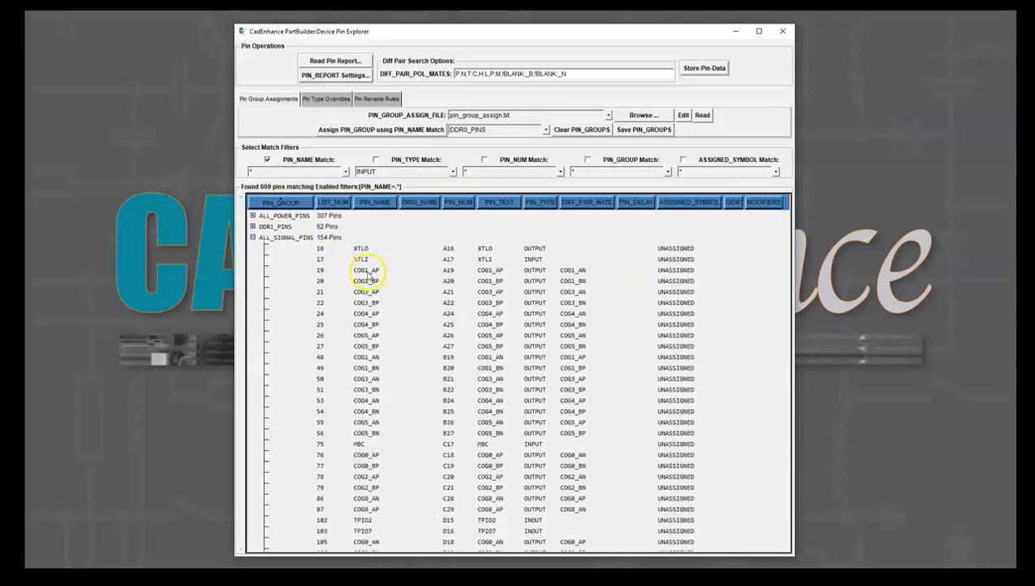
Filter the pins by the name pattern COG.*_A and expand the ALL_SIGNAL_PINS group
click(274, 173)
key(BackSpace)
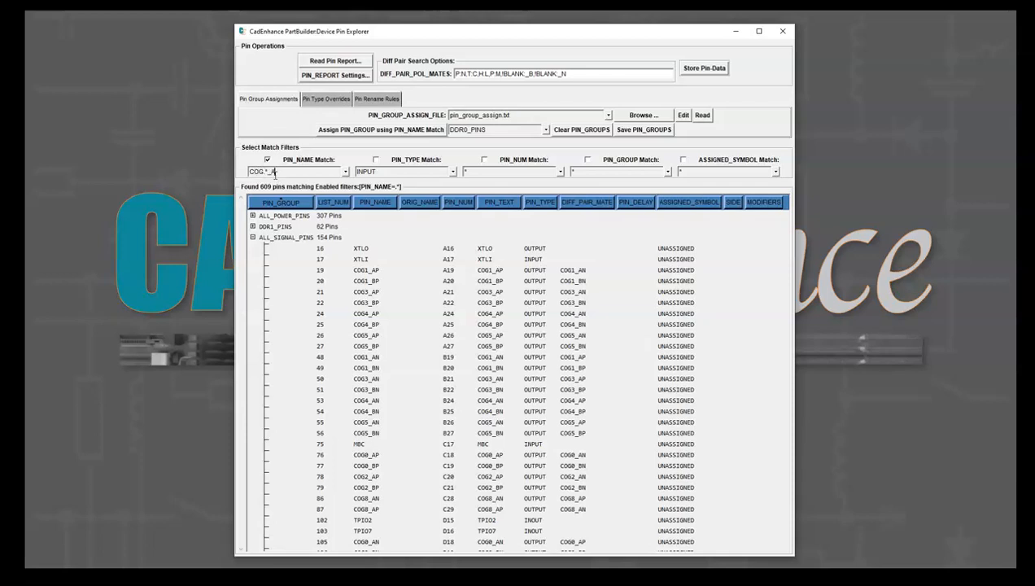
key(Return)
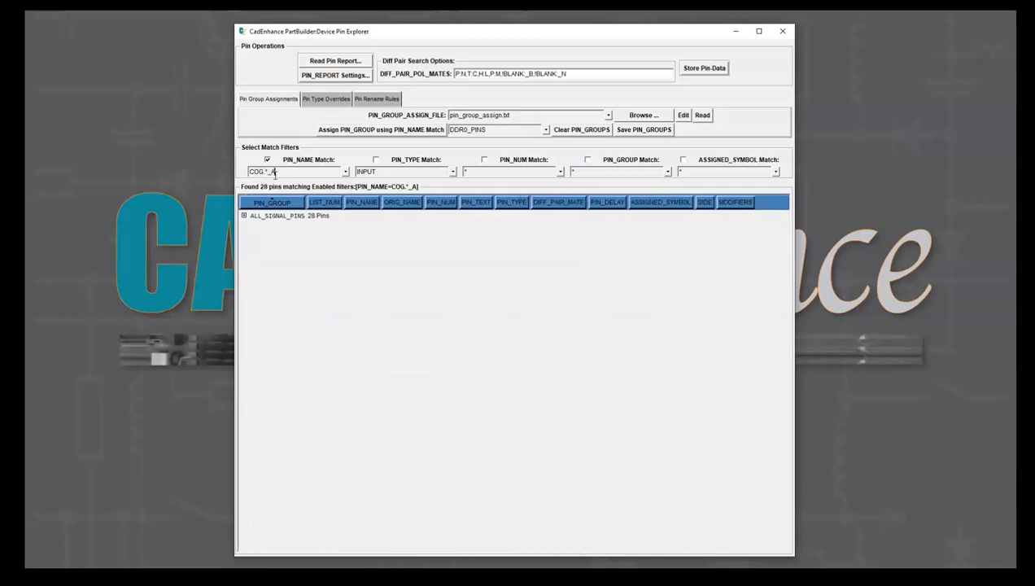
click(243, 215)
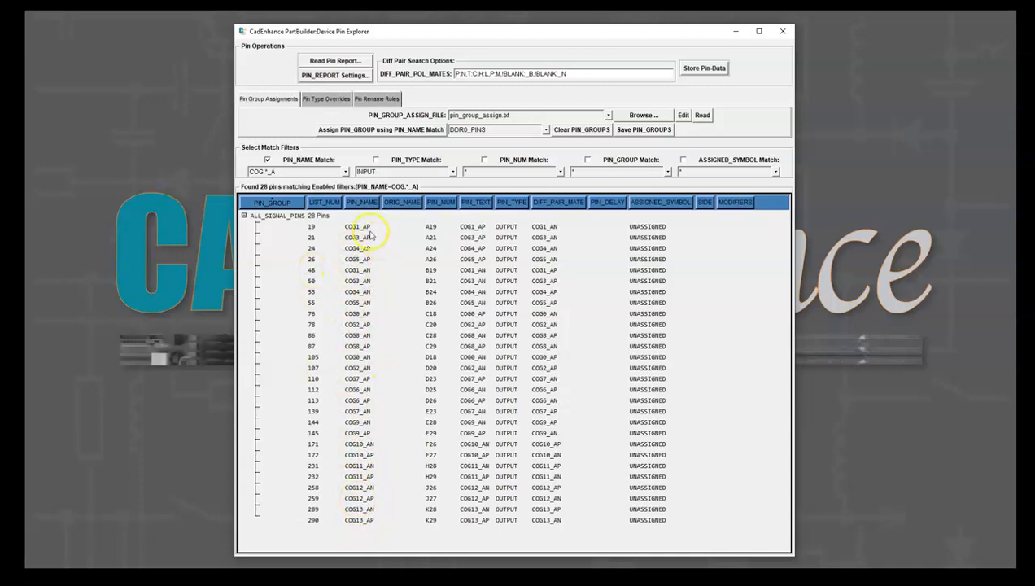
Assign all the listed COG A pins in ALL_SIGNAL_PINS to a new pin group named COG_A_PINS
click(311, 227)
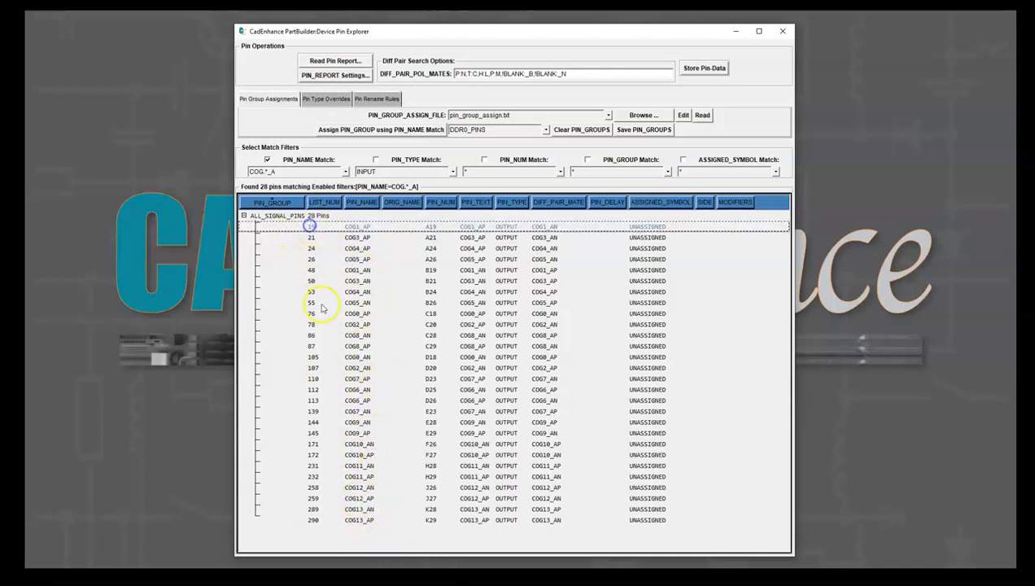
shift+click(314, 521)
right_click(309, 522)
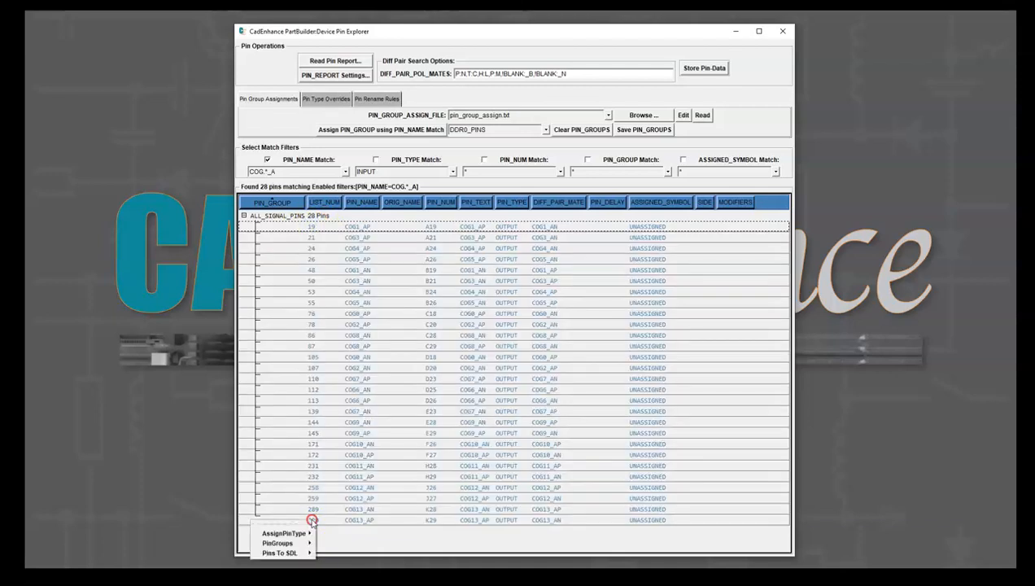
mouse_move(301, 542)
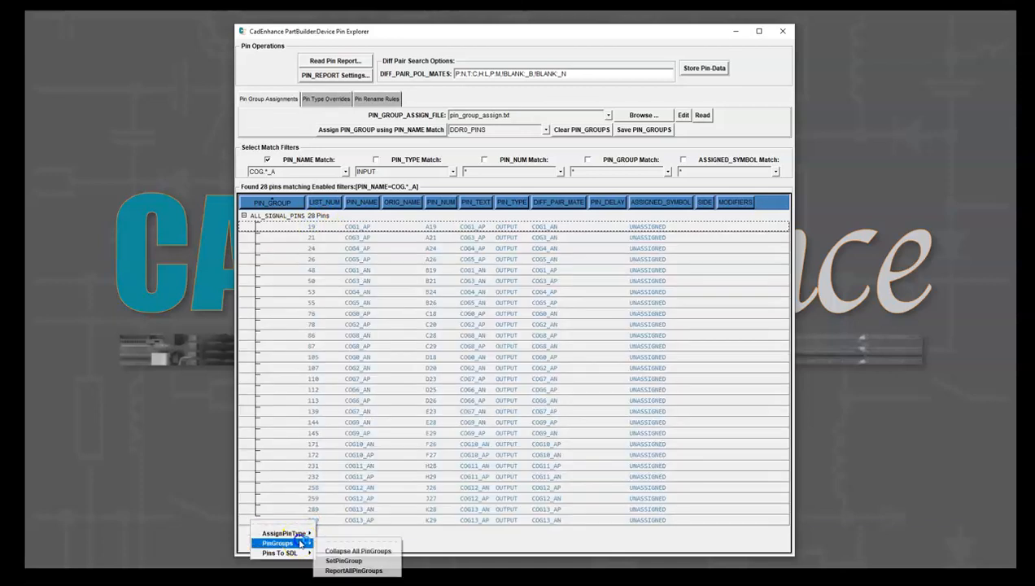
click(346, 562)
drag(487, 304, 425, 300)
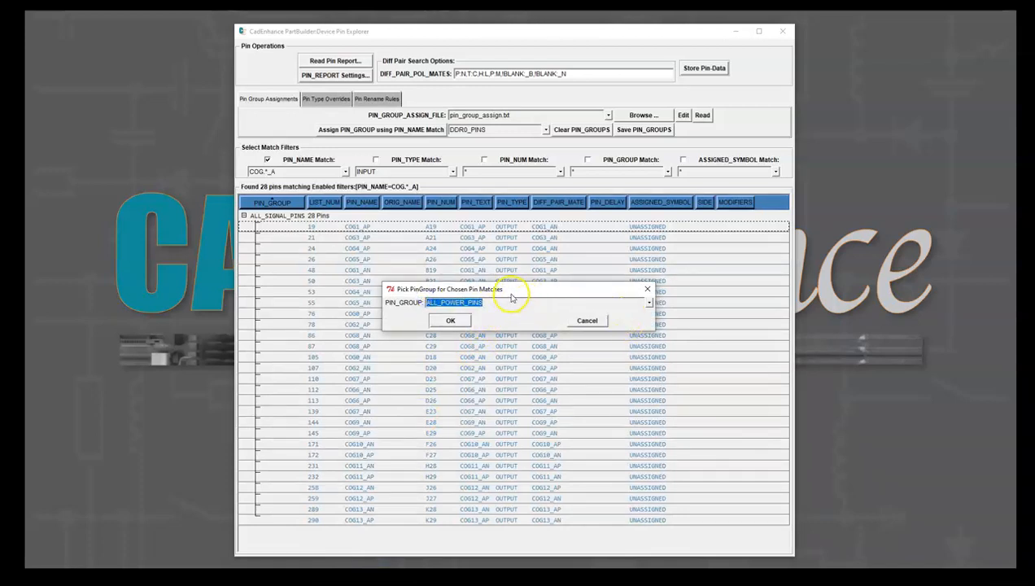
click(649, 303)
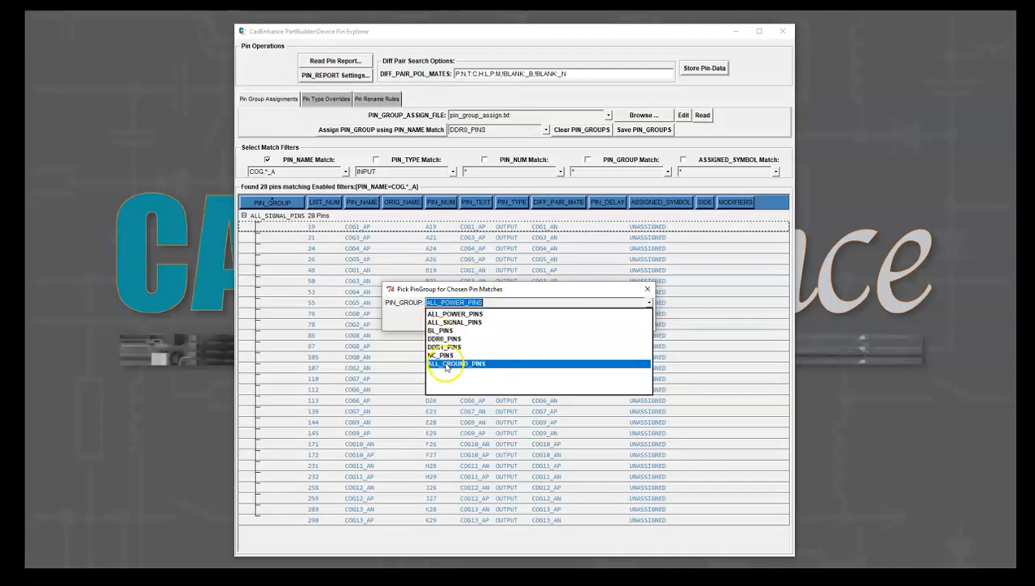
click(487, 301)
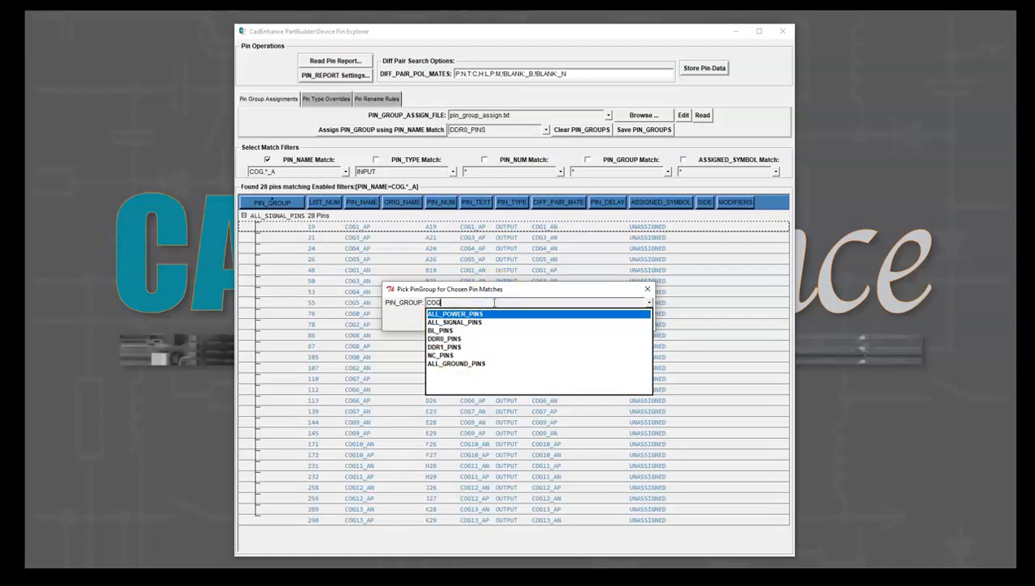
text(COG_A_PINS)
key(Return)
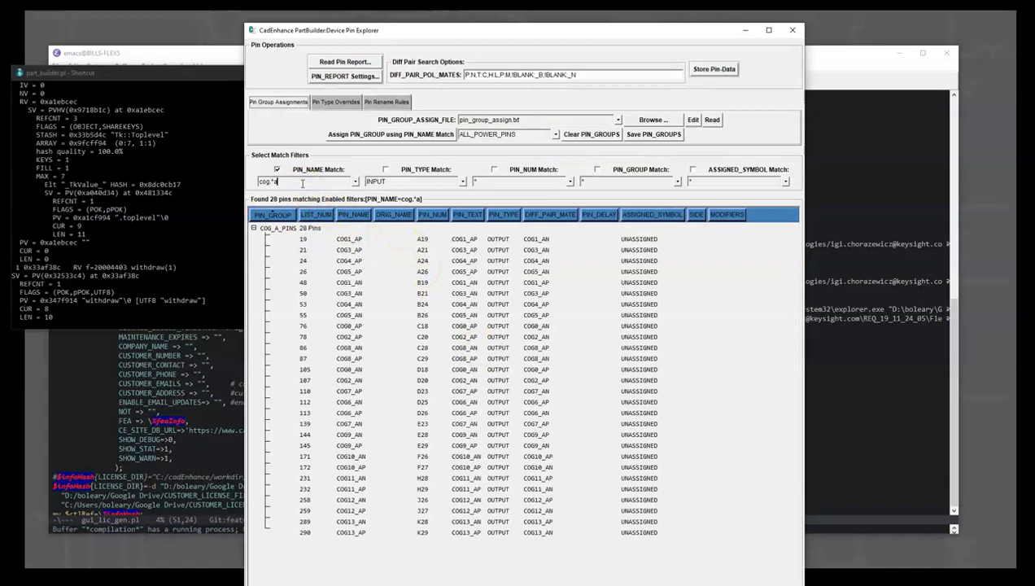
Filter the pins by the name pattern cog.*b and assign all matching ALL_SIGNAL_PINS entries to a new pin group named COG_B_PINS
key(Return)
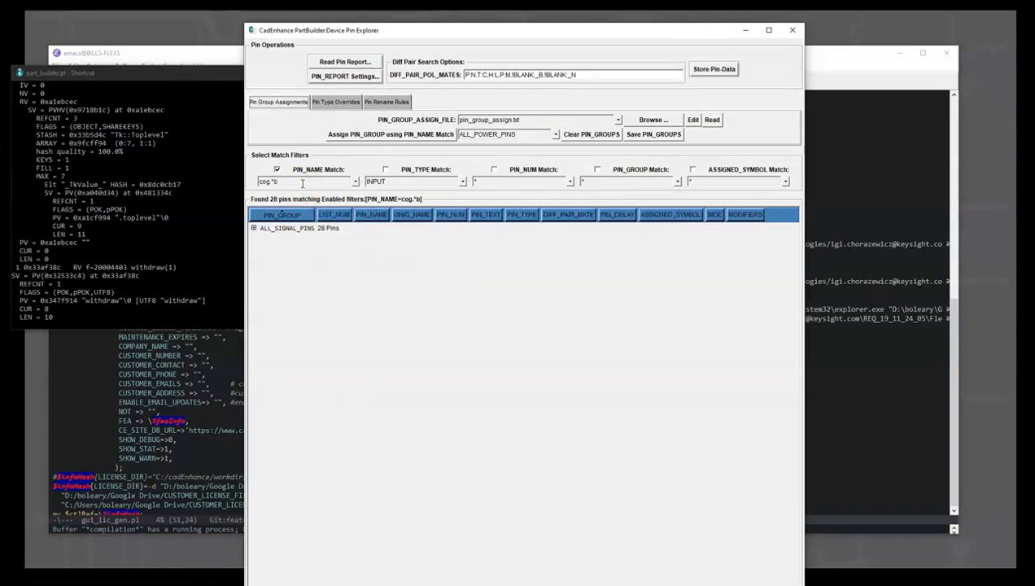
click(254, 229)
click(360, 238)
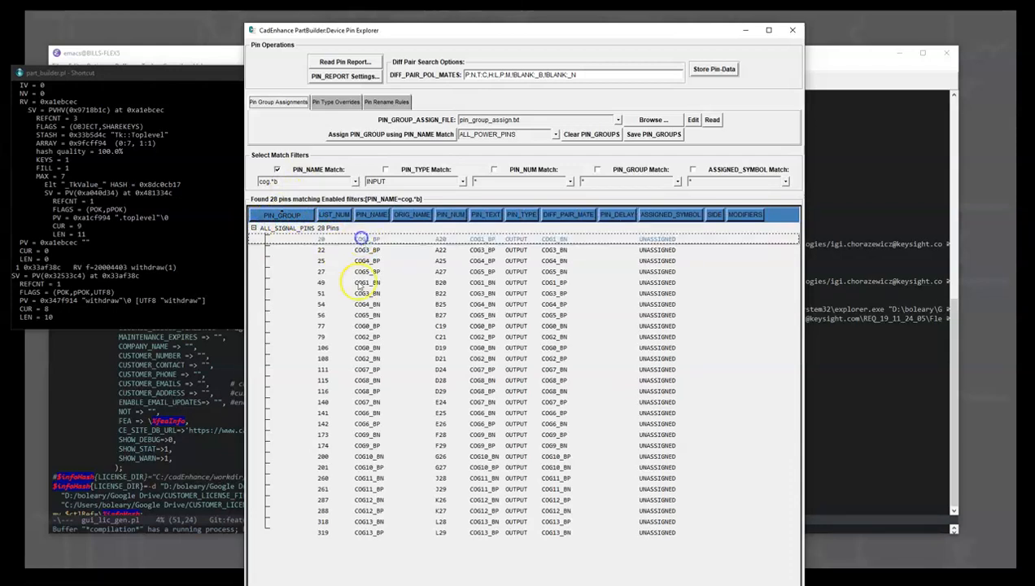
shift+click(373, 535)
right_click(374, 537)
mouse_move(372, 558)
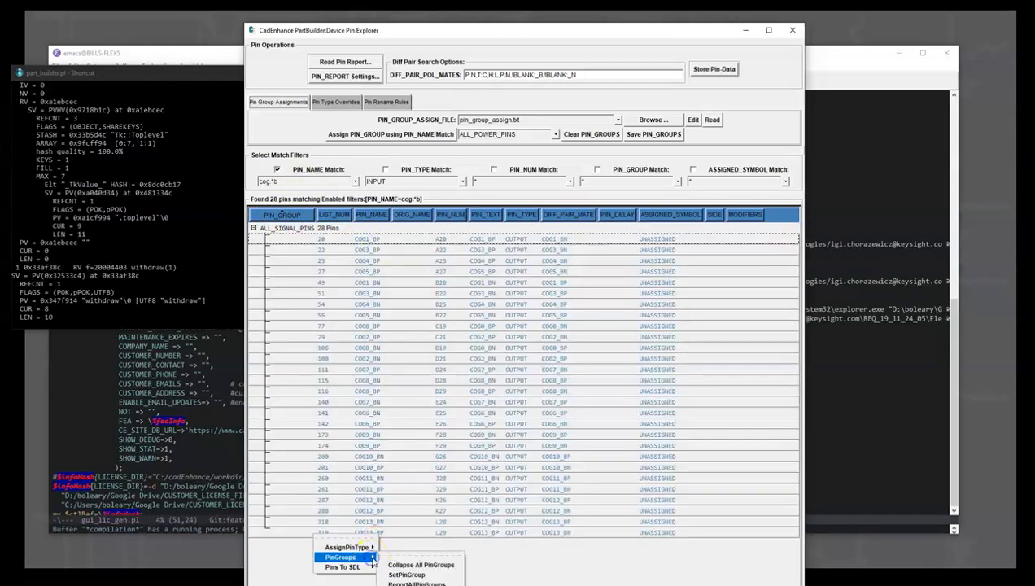
click(406, 575)
click(659, 319)
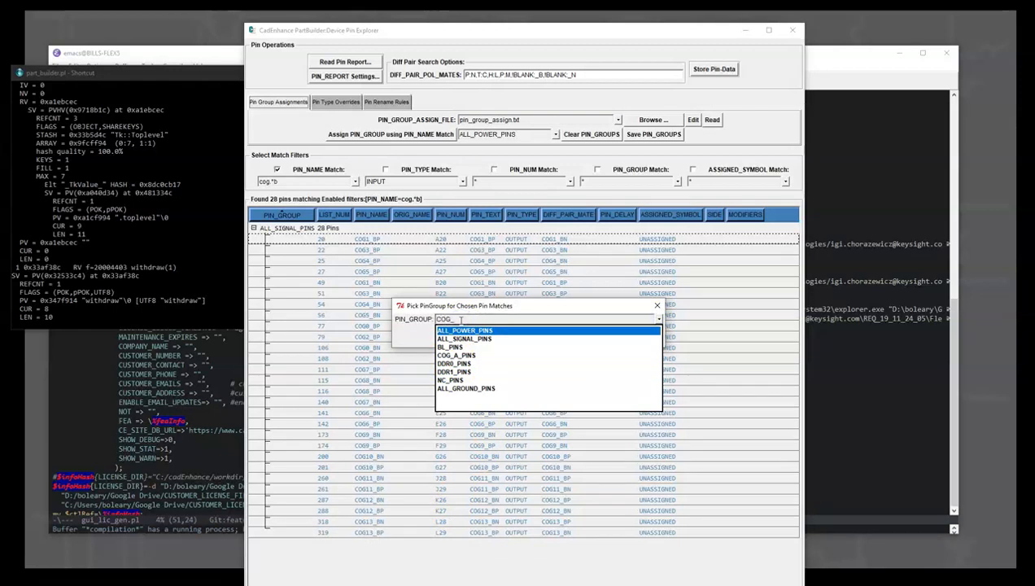
text(PINS)
click(407, 333)
click(459, 338)
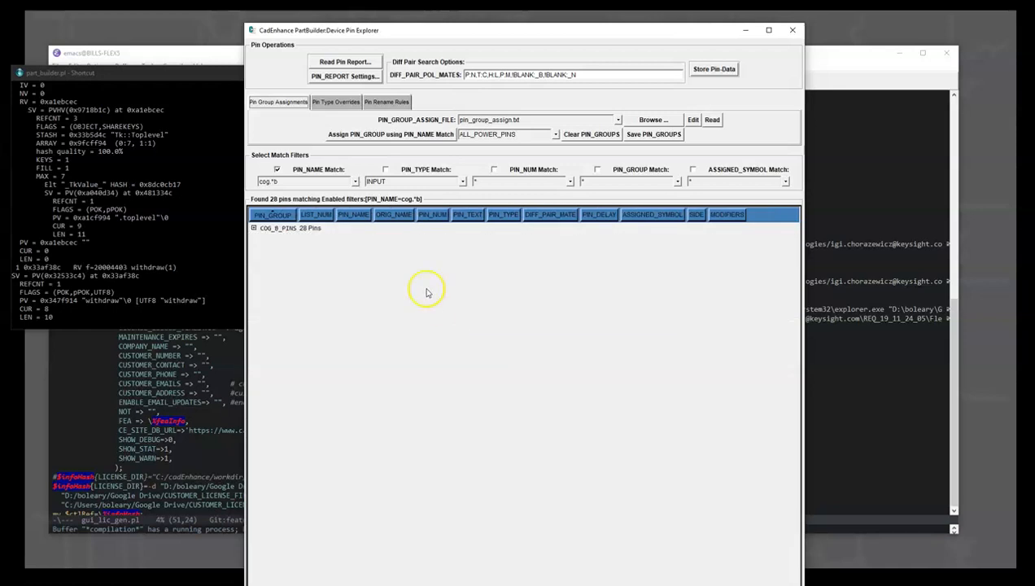
Clear the pin name filter to list all pin groups and save the pin groups to pin_group_assign.txt
click(308, 181)
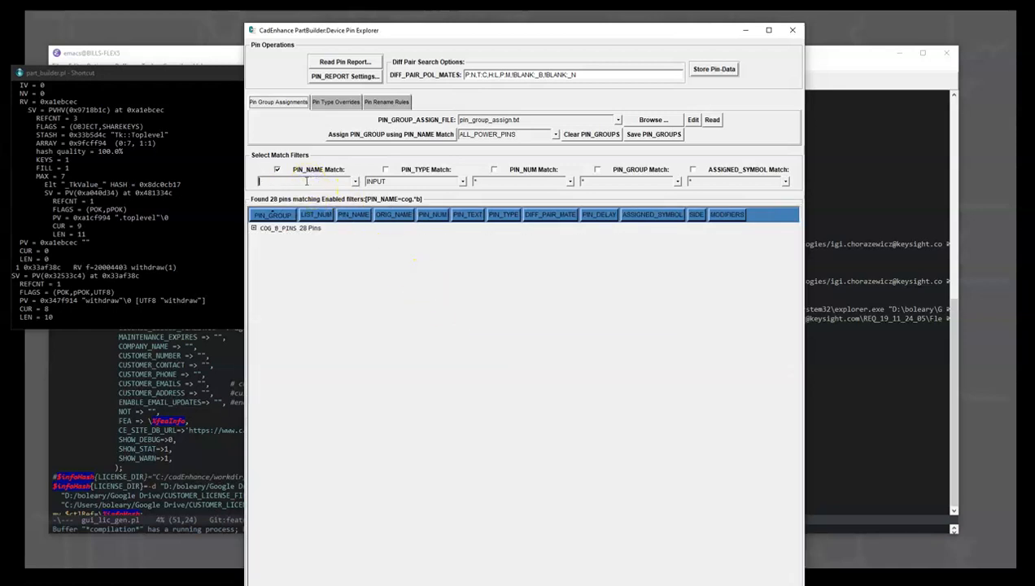
key(Return)
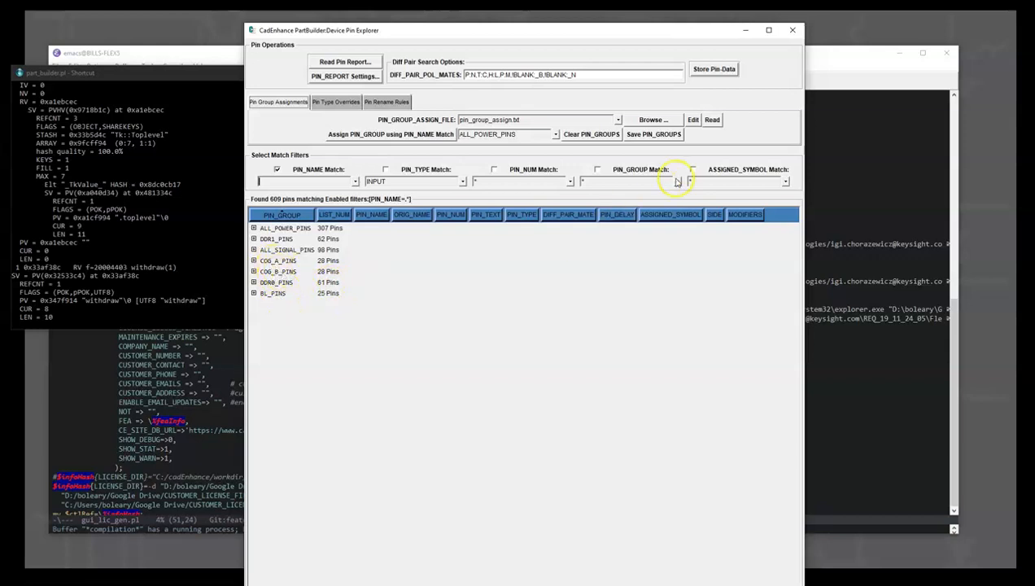
click(656, 136)
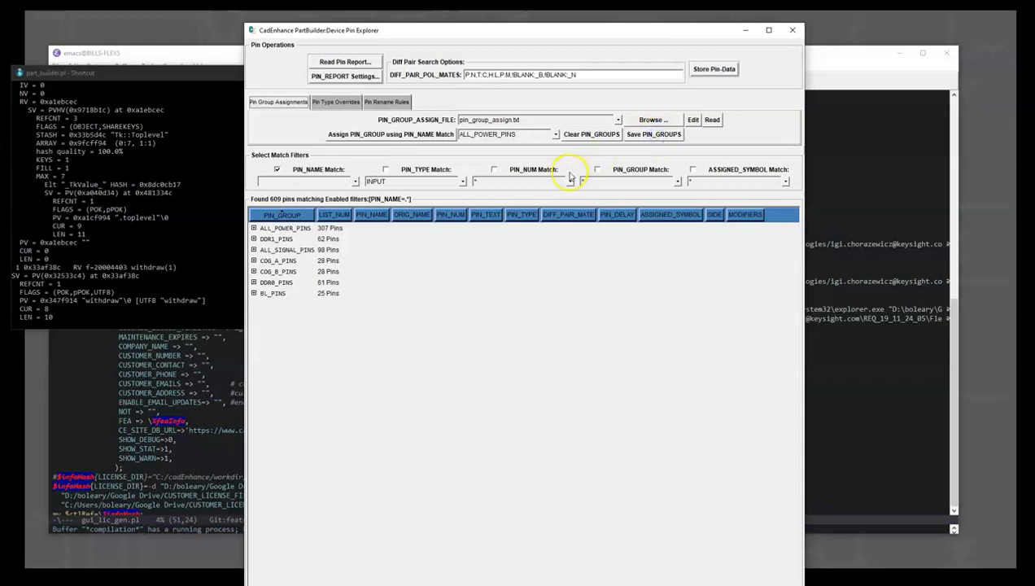